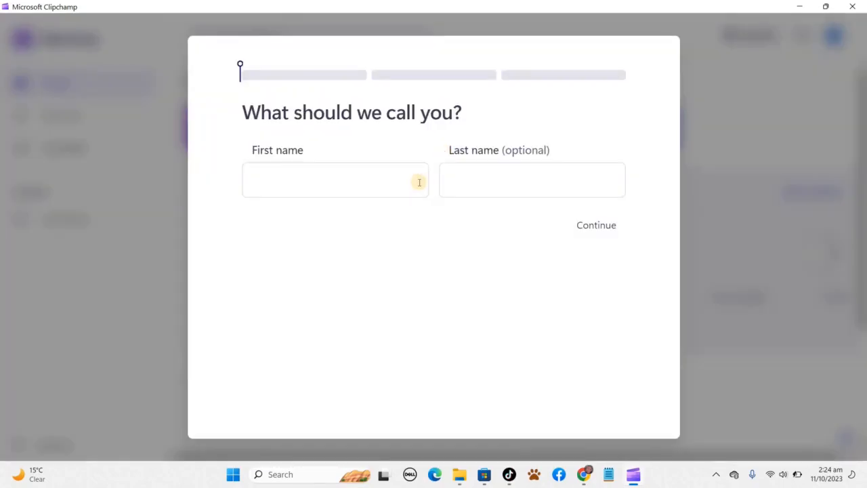
- Complete the welcome questions with the first and last name, choosing Content as the video type and Vlogger as the creator kind
left_click(404, 181)
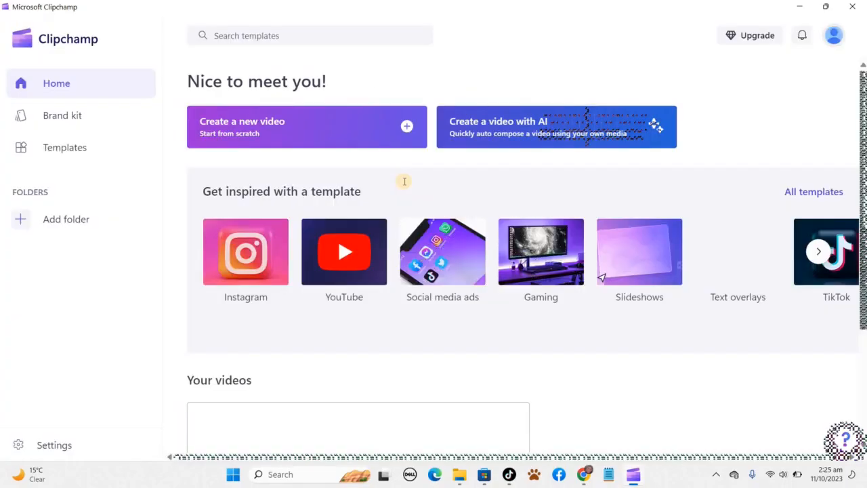
type("Beco")
left_click(520, 181)
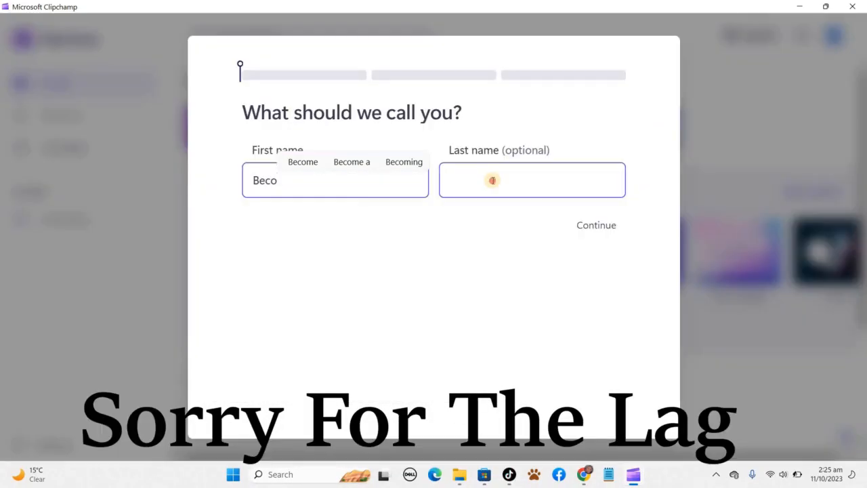
type("Tech Tv")
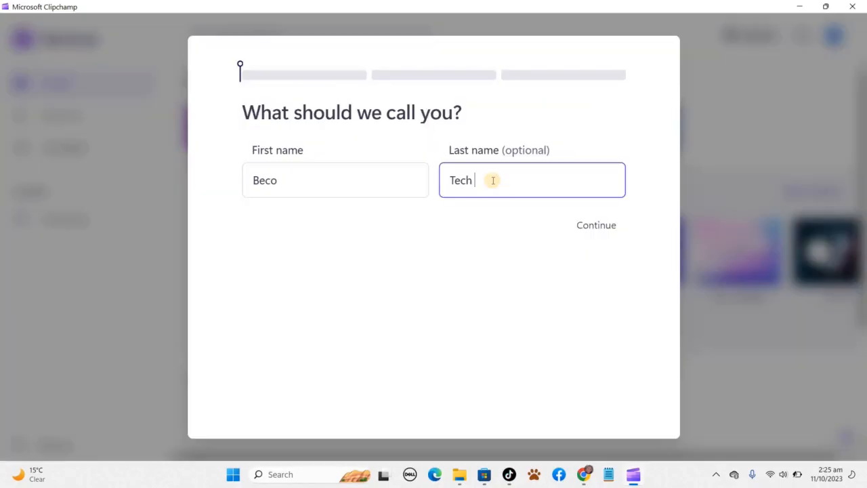
left_click(601, 225)
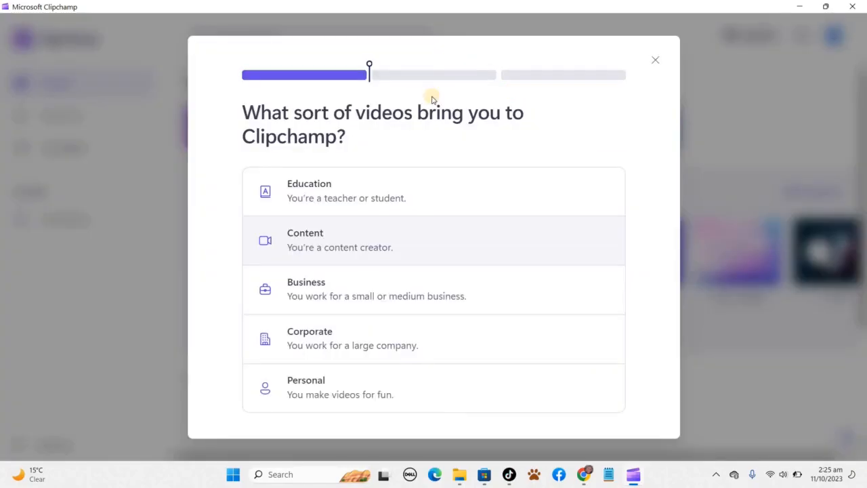
left_click(427, 244)
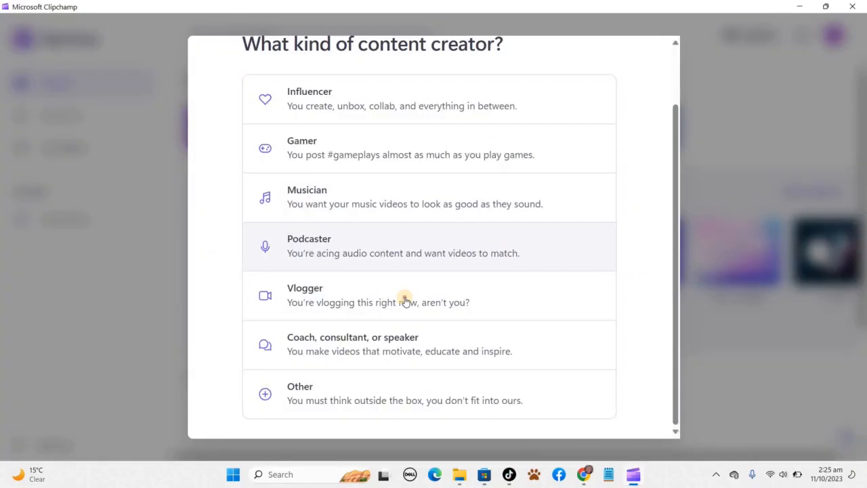
left_click(403, 300)
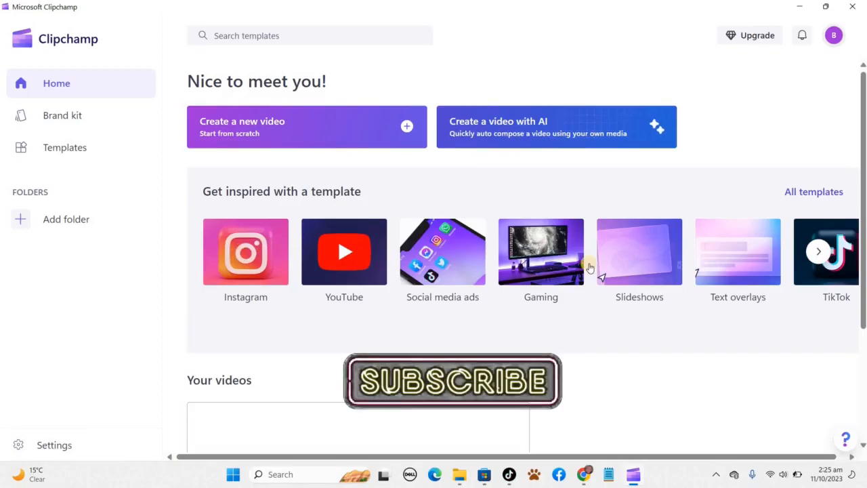
- Look through the template categories and open the YouTube collection
left_click(817, 252)
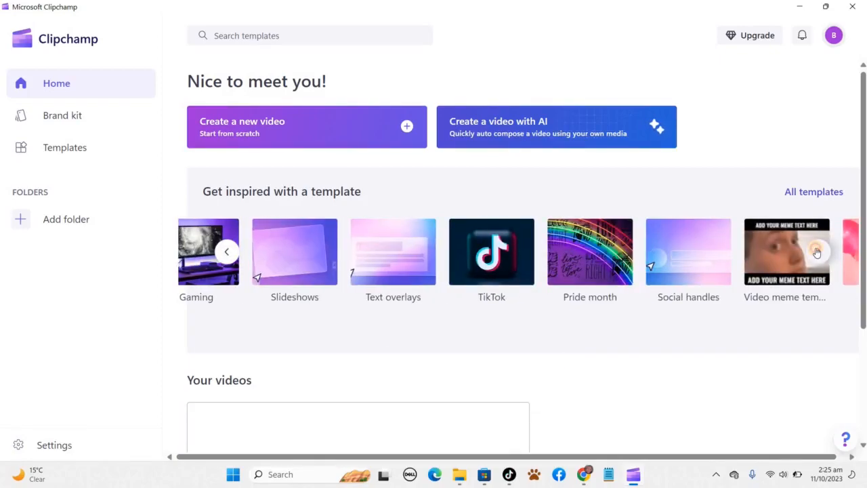
left_click(817, 252)
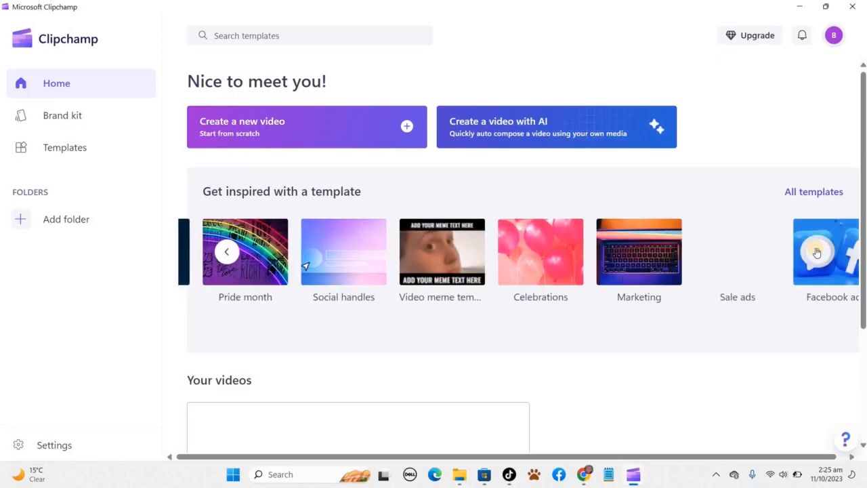
left_click(817, 252)
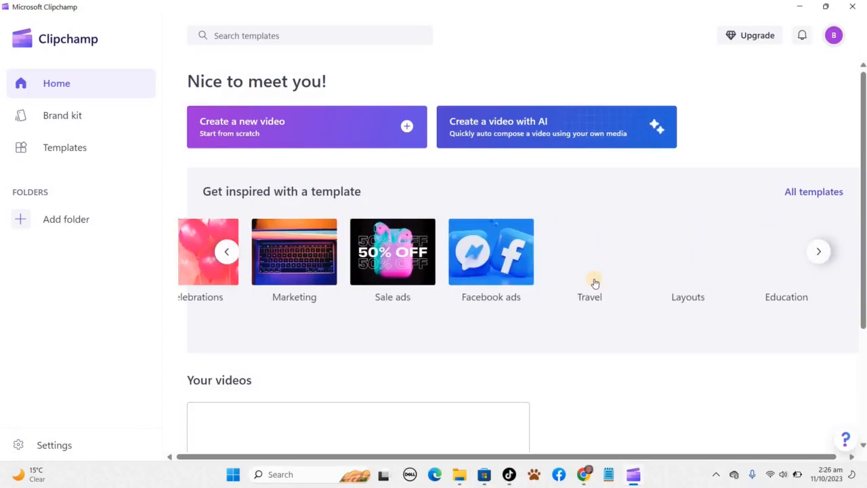
left_click(226, 252)
left_click(227, 252)
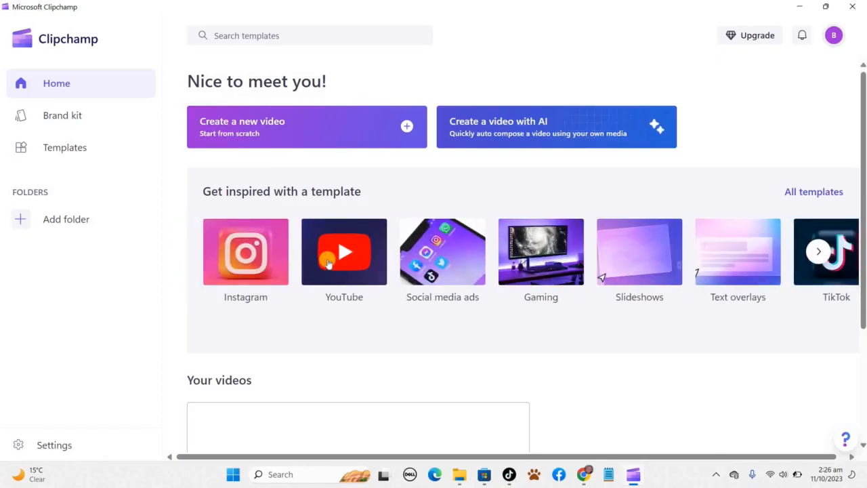
left_click(328, 263)
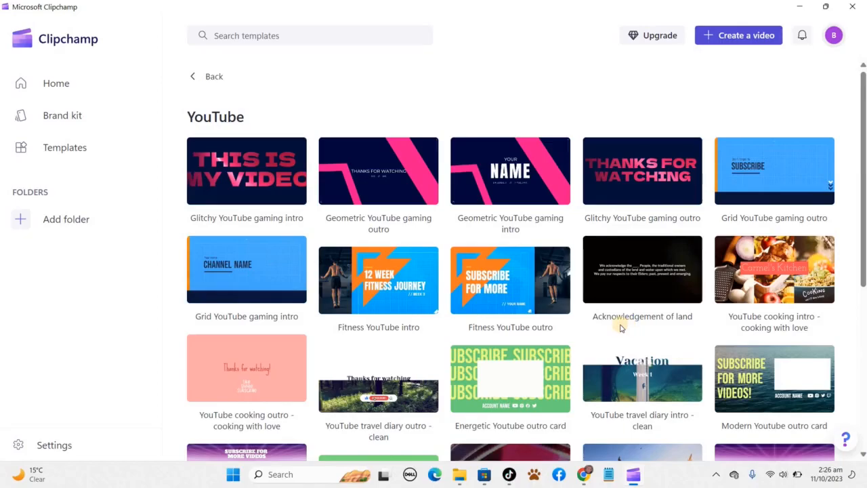
- Find the Modern Youtube intro card template among the YouTube templates and start a project from it
scroll(607, 322, "down", 3)
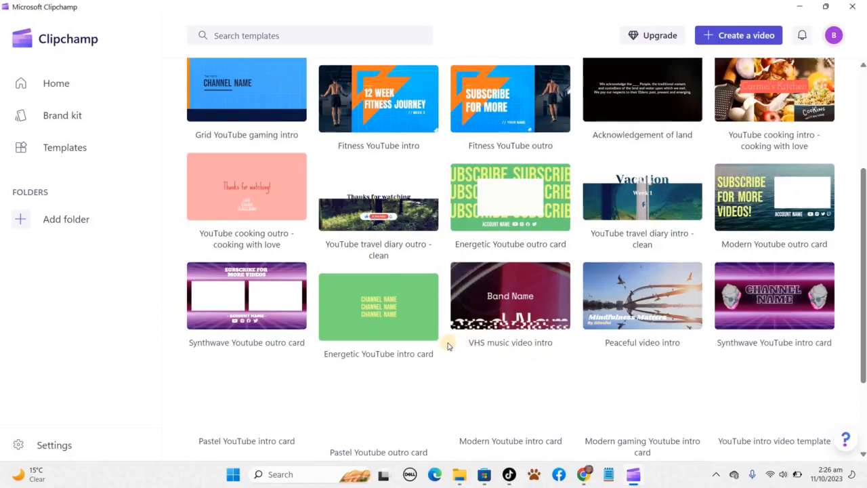
scroll(285, 354, "down", 2)
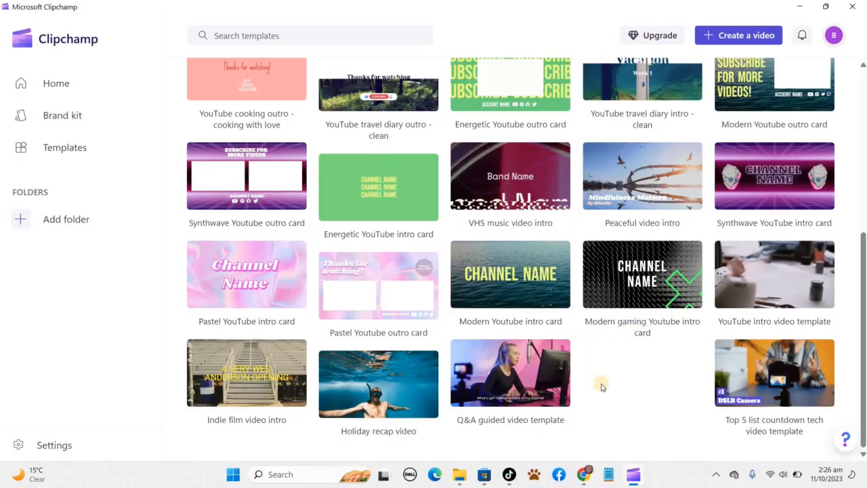
left_click(512, 271)
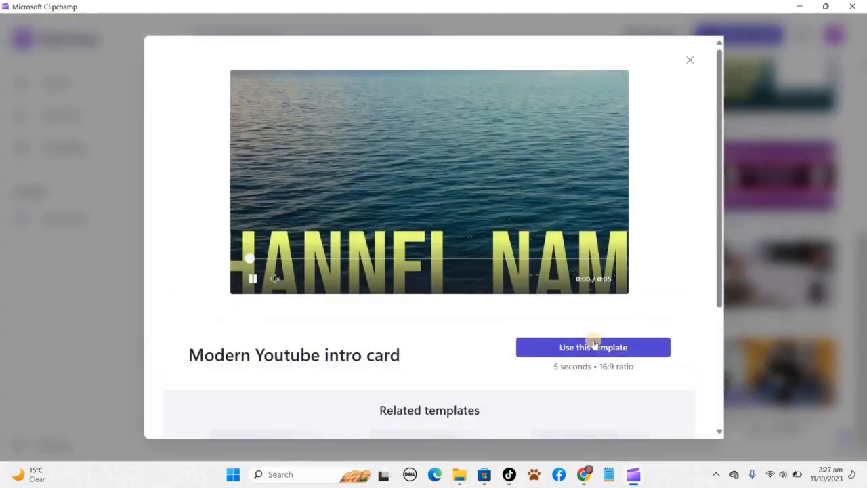
left_click(595, 349)
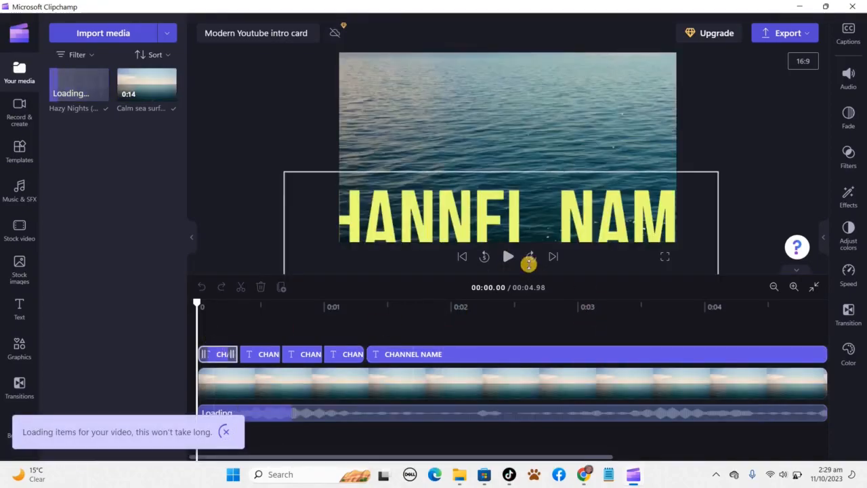
- Preview the template and replace the first title clip's text with "Beco Tech Tv"
left_click(509, 257)
left_click_drag(624, 457, 393, 457)
left_click(210, 351)
left_click_drag(765, 118, 700, 117)
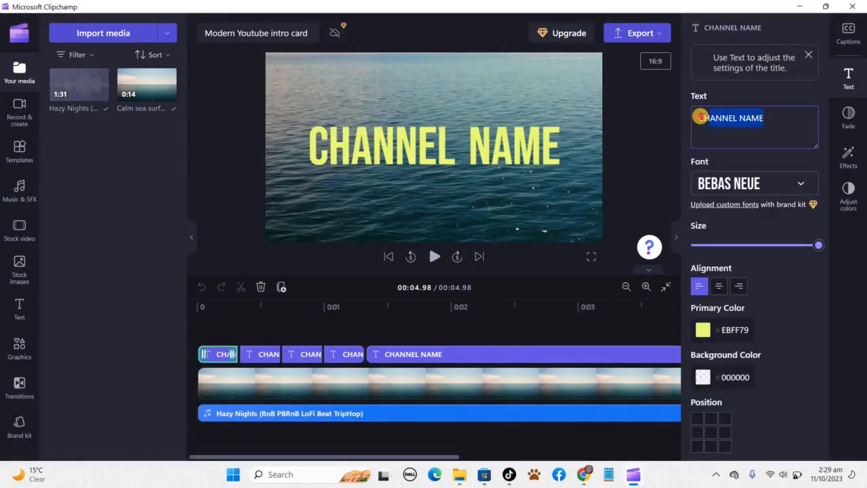
type("Beco Tech Tv")
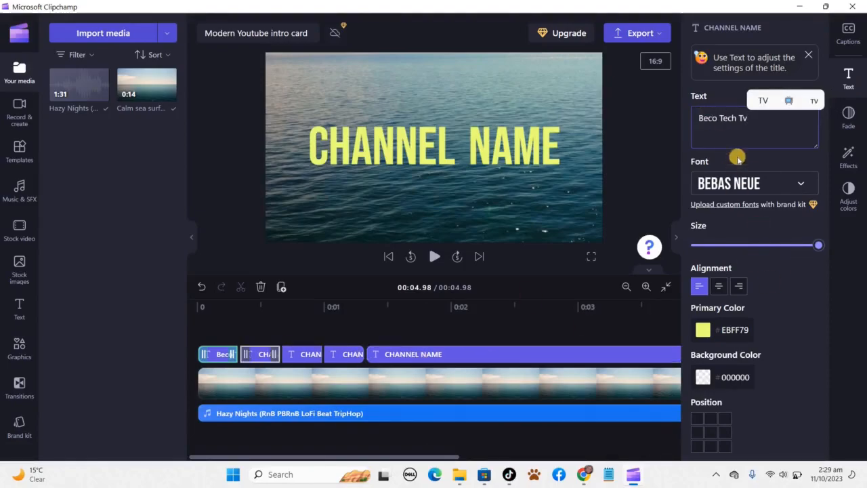
- Copy the first title's text and paste it over the CHANNEL NAME text in each of the four remaining title clips
left_click_drag(750, 119, 691, 116)
key("ctrl+c")
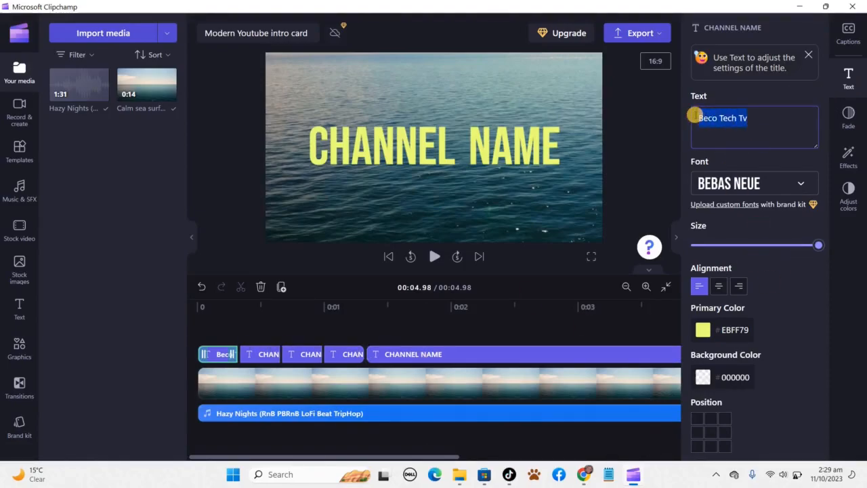
left_click(264, 354)
left_click_drag(764, 118, 691, 115)
key("ctrl+v")
left_click(303, 354)
left_click_drag(772, 119, 690, 114)
key("ctrl+v")
left_click(335, 354)
left_click_drag(765, 117, 690, 118)
key("ctrl+v")
left_click(442, 354)
left_click_drag(774, 124, 691, 115)
key("ctrl+v")
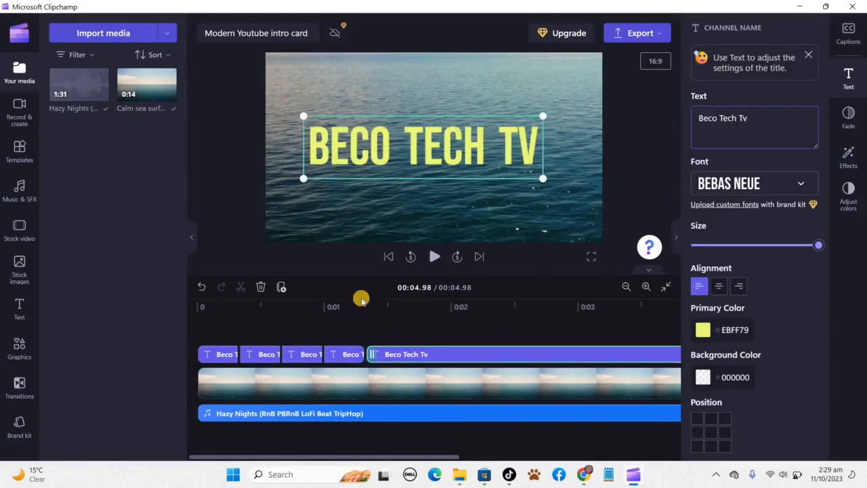
- Play the edited intro from the beginning and export it at 1080p quality
left_click(196, 327)
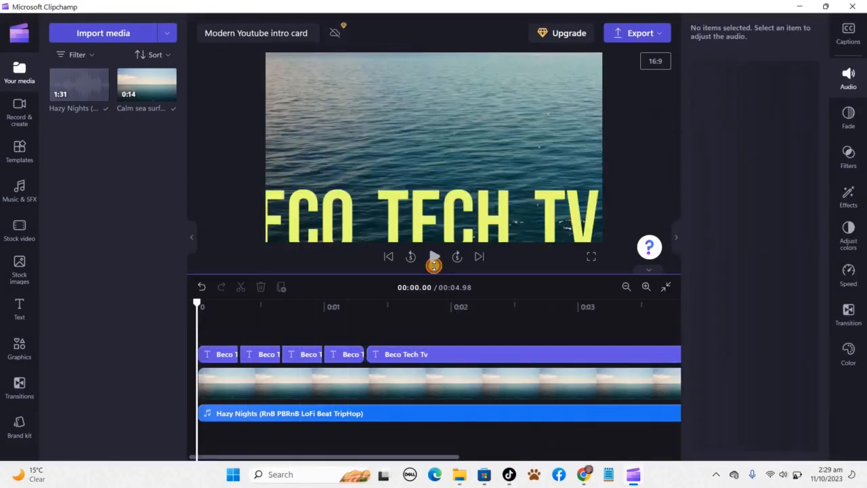
left_click(435, 263)
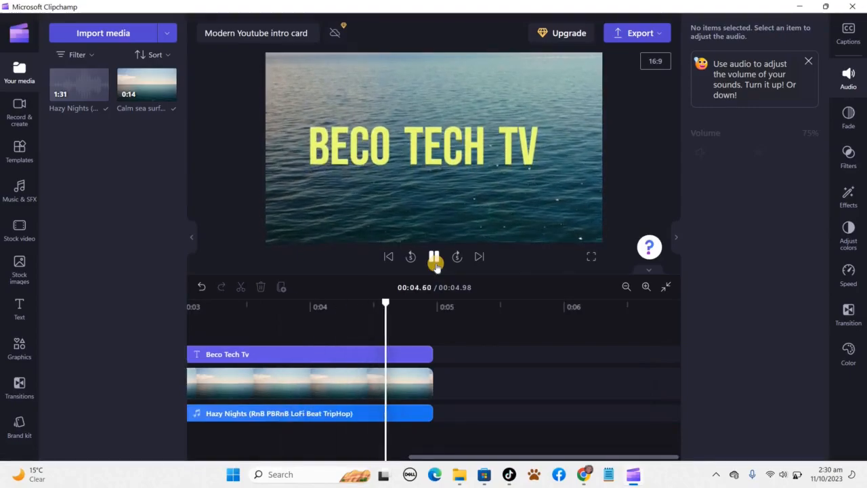
left_click(637, 33)
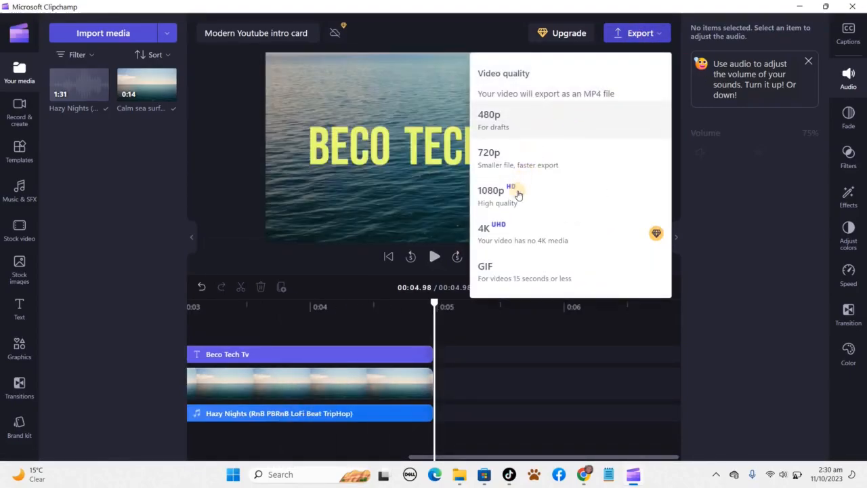
left_click(552, 201)
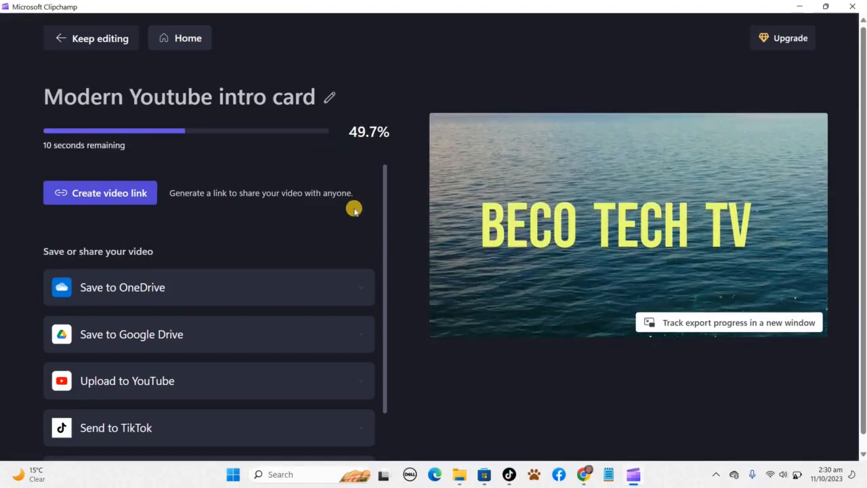
- Review the save and share destinations while the video exports, and save the finished video to the computer
scroll(354, 211, "down", 3)
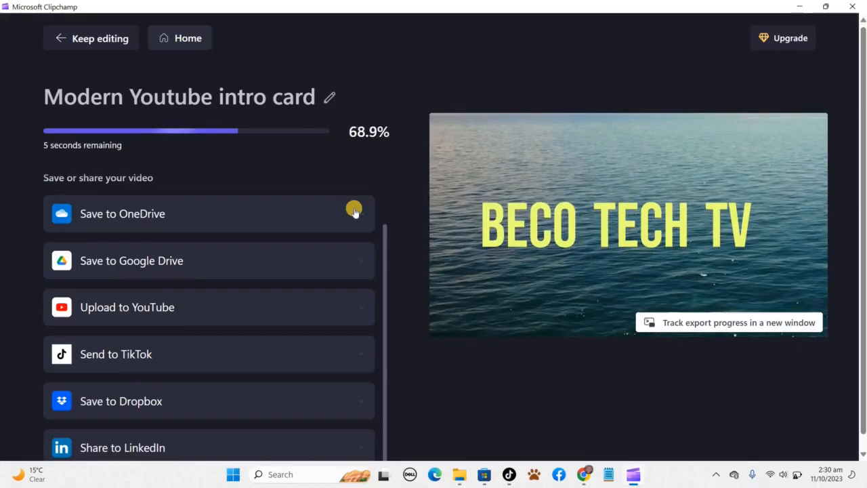
scroll(353, 210, "up", 3)
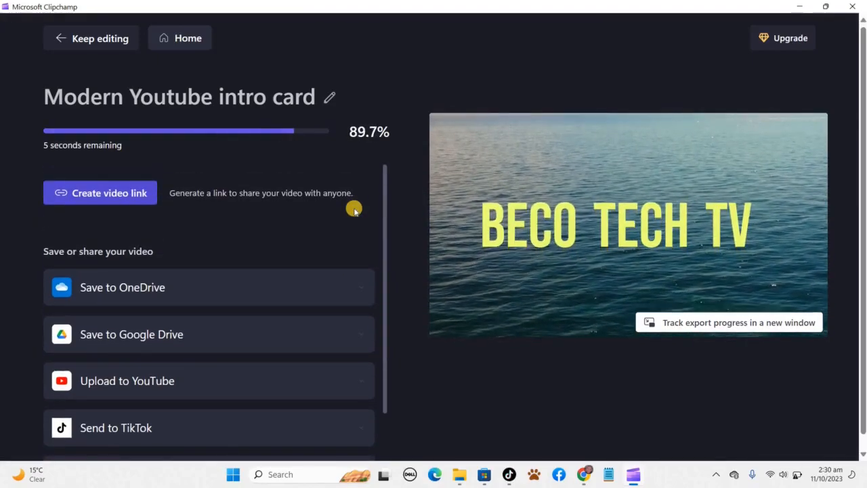
scroll(354, 210, "down", 3)
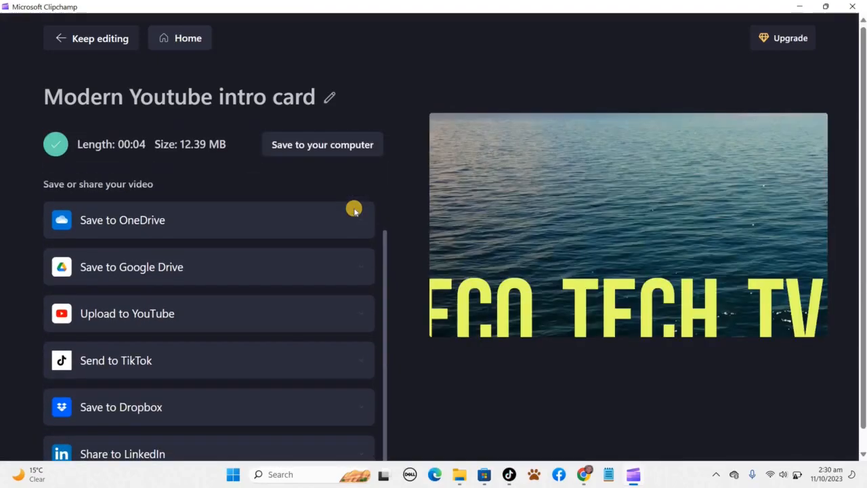
scroll(354, 210, "up", 3)
left_click(343, 149)
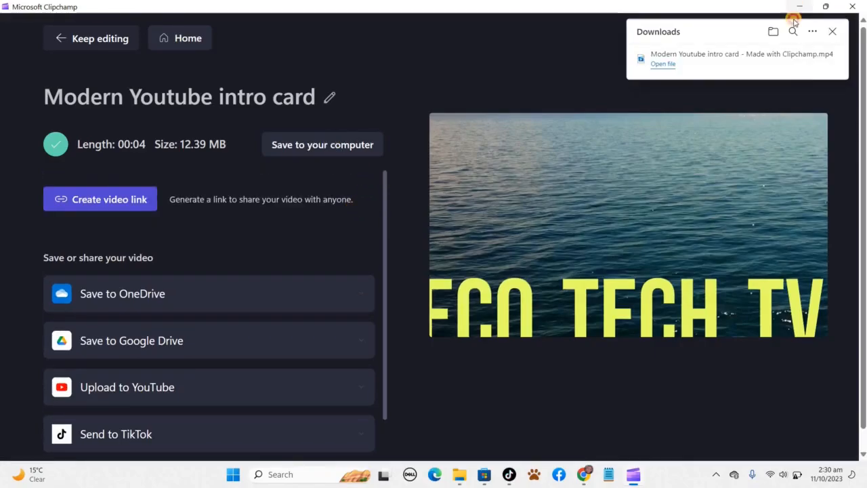
- Switch to File Explorer and open the exported Modern Youtube intro card video from Downloads with Films & TV
key("super+d")
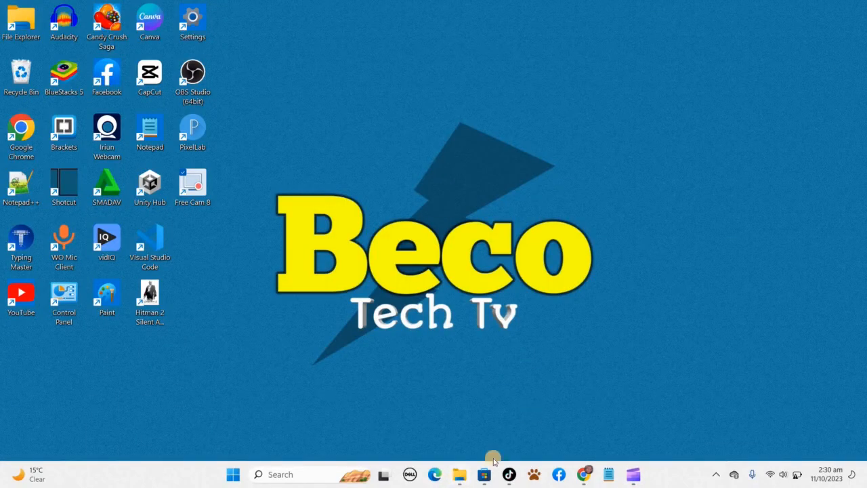
left_click(460, 475)
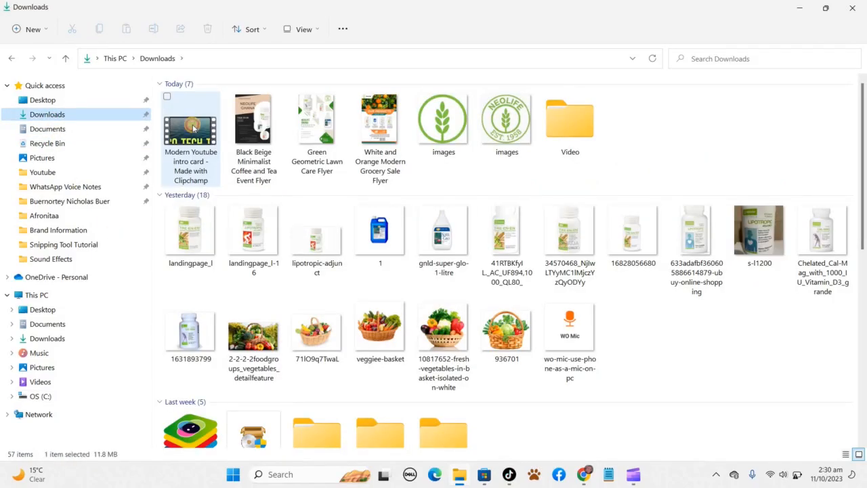
left_click(193, 127)
double_click(193, 128)
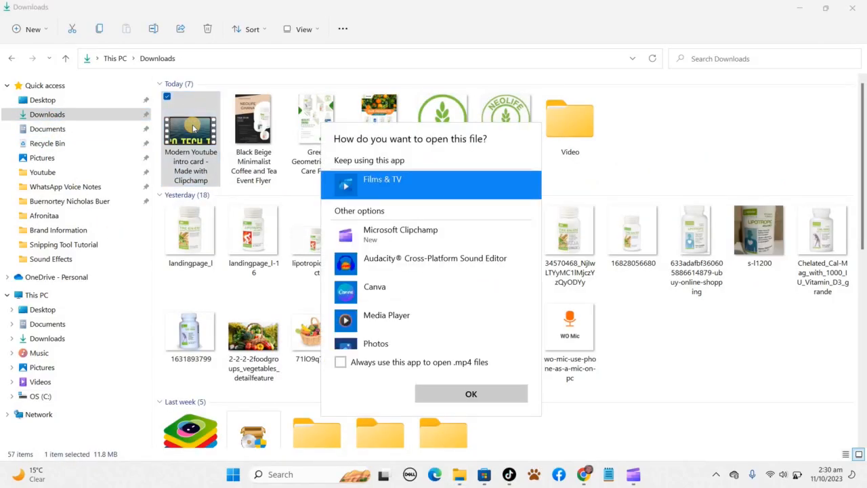
left_click(440, 393)
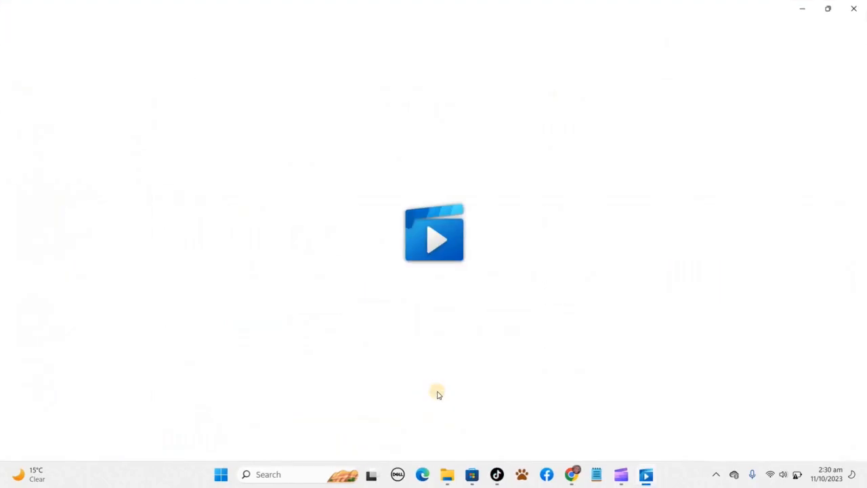